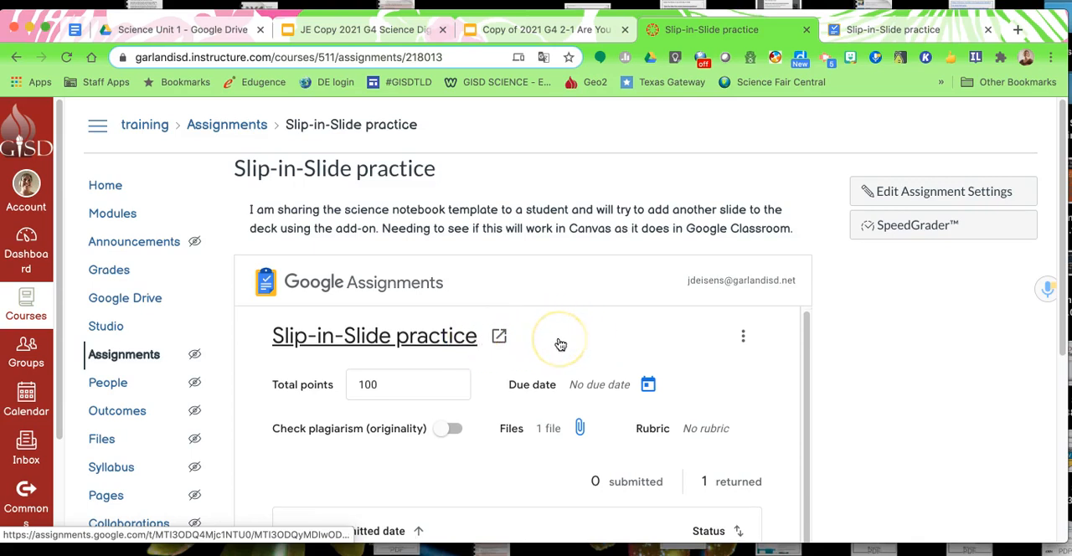
Review the Slip-in-Slide practice assignment in Canvas and switch to the Are You My Mother? presentation in Google Slides
scroll(840, 340, "down", 3)
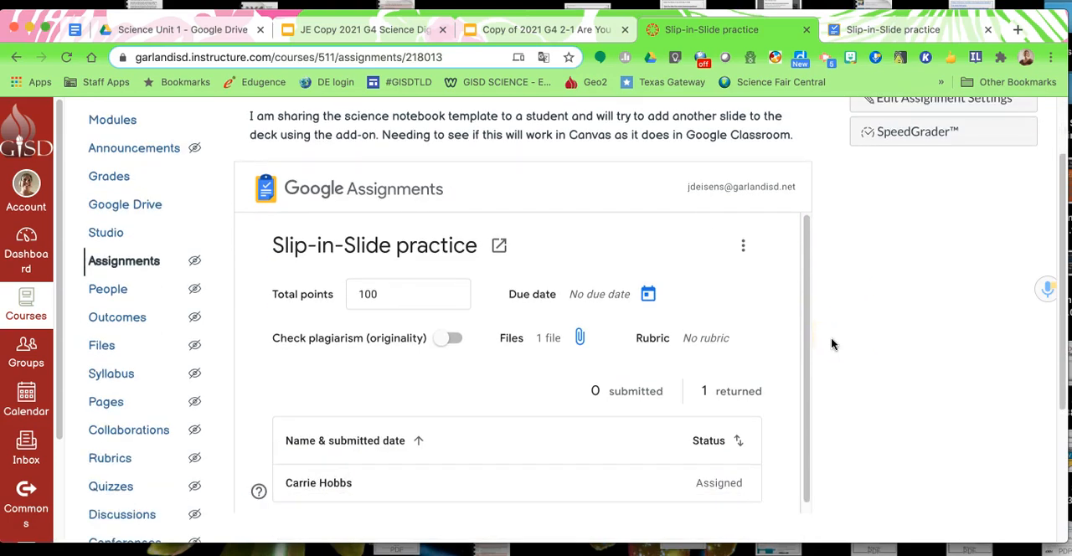
scroll(861, 363, "up", 3)
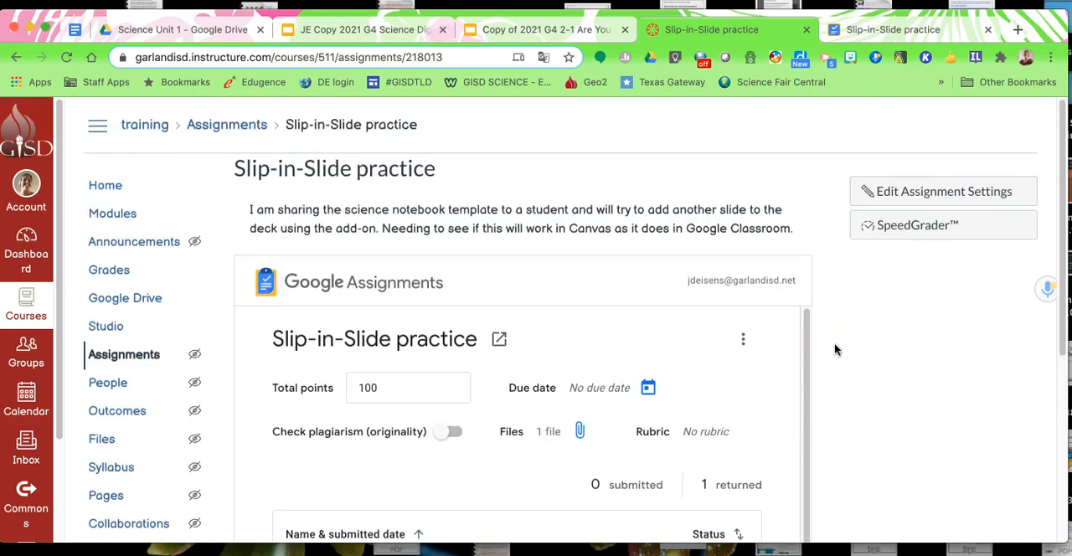
scroll(832, 349, "down", 2)
scroll(831, 351, "up", 2)
left_click(511, 30)
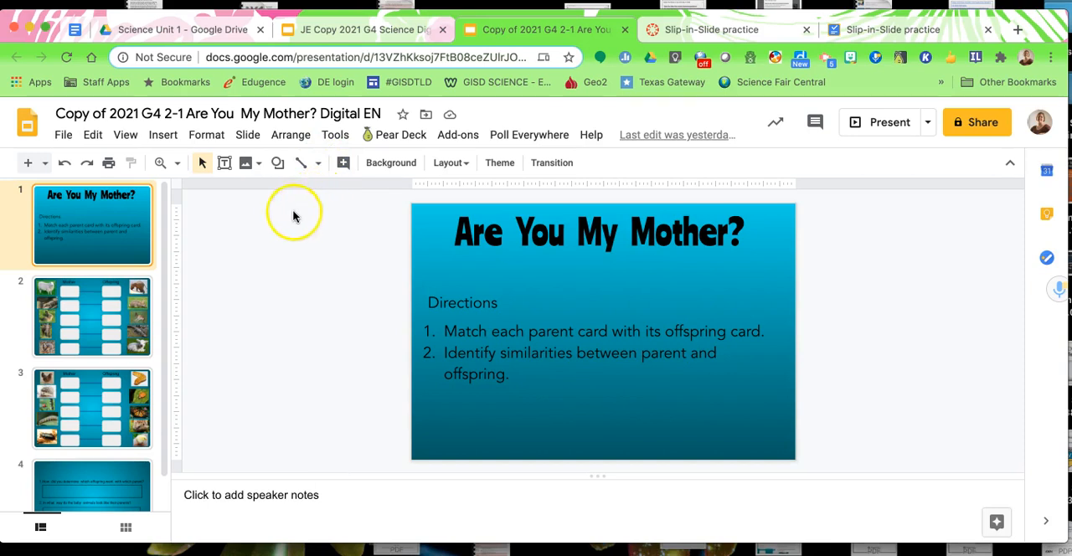
Search the add-on marketplace for Slip-in-Slide, then close the marketplace
left_click(455, 139)
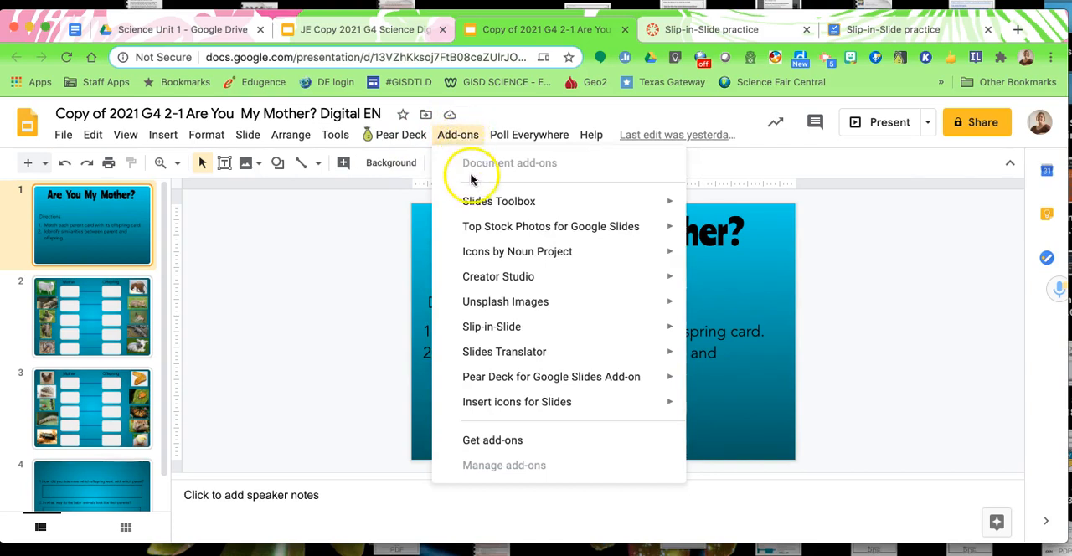
left_click(506, 441)
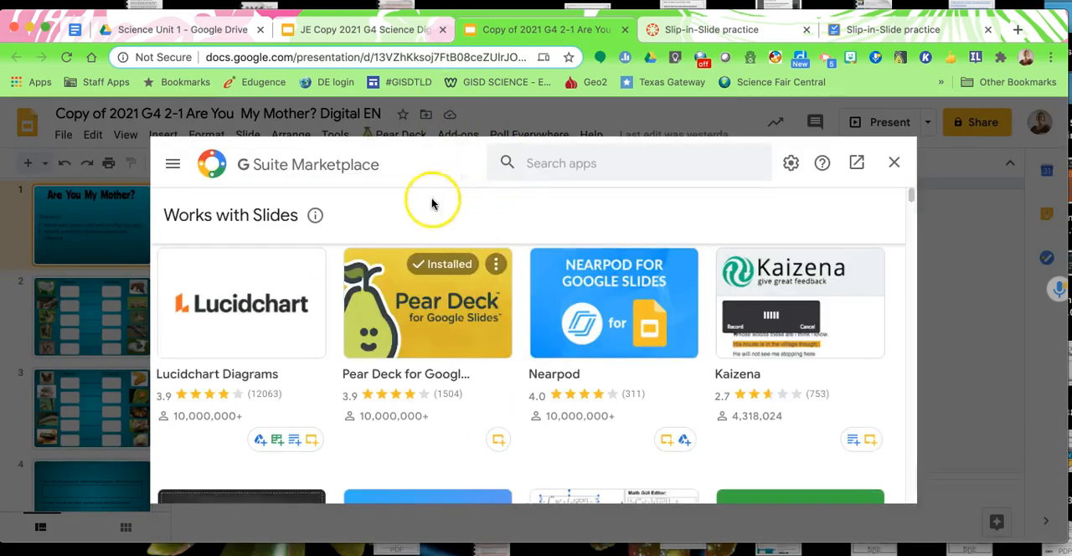
left_click(536, 161)
type("slip")
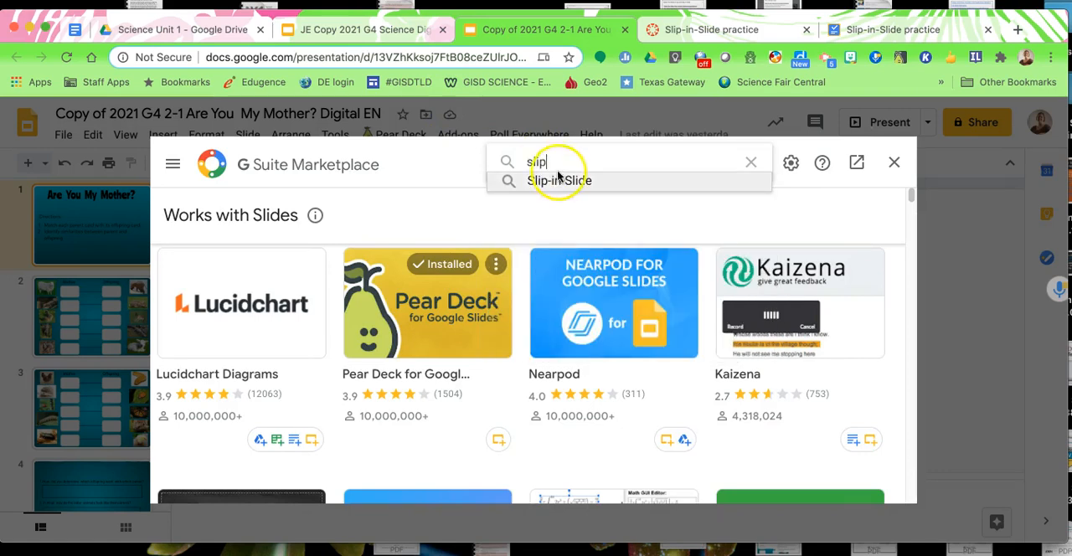
left_click(558, 181)
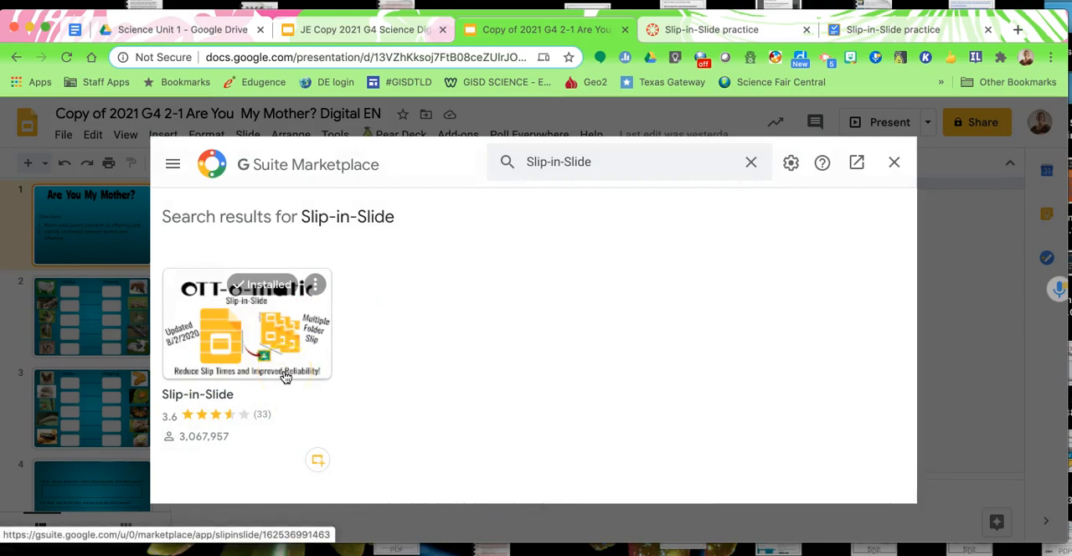
left_click(894, 163)
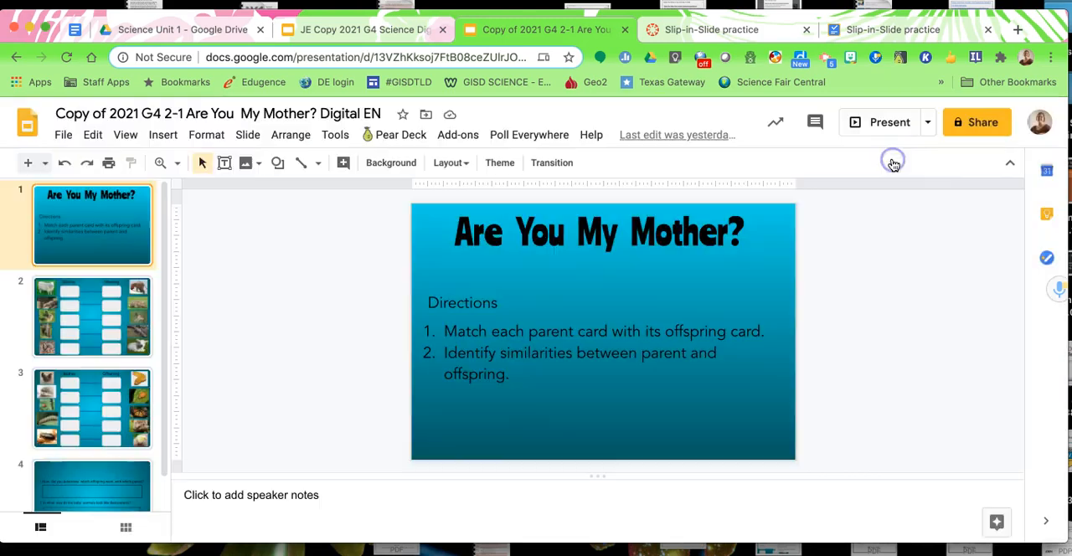
Select the "Slip-in-Slide practice" Drive folder as the single folder for the Slip-in-Slide add-on and dismiss its notice
left_click(456, 136)
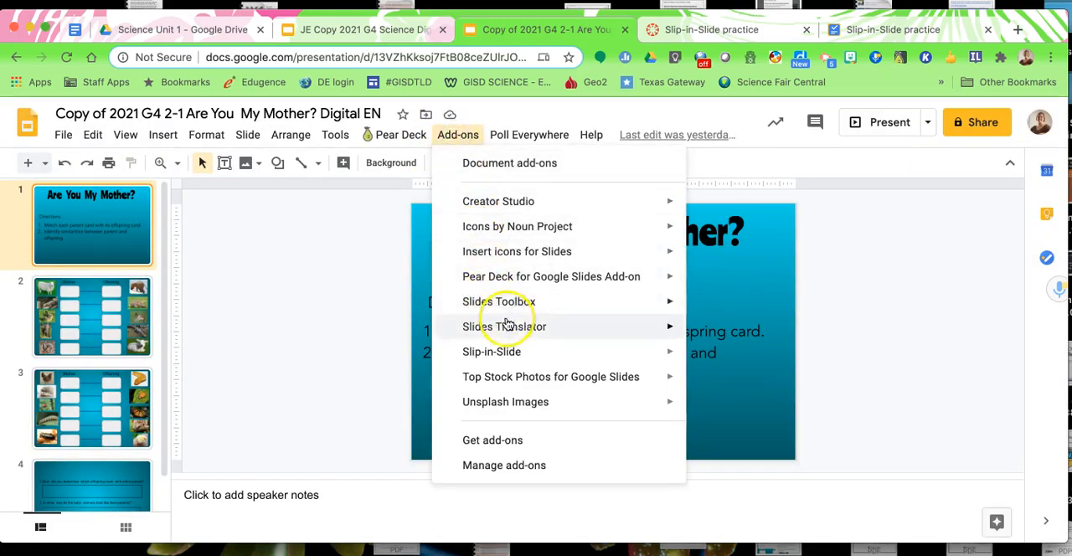
mouse_move(515, 359)
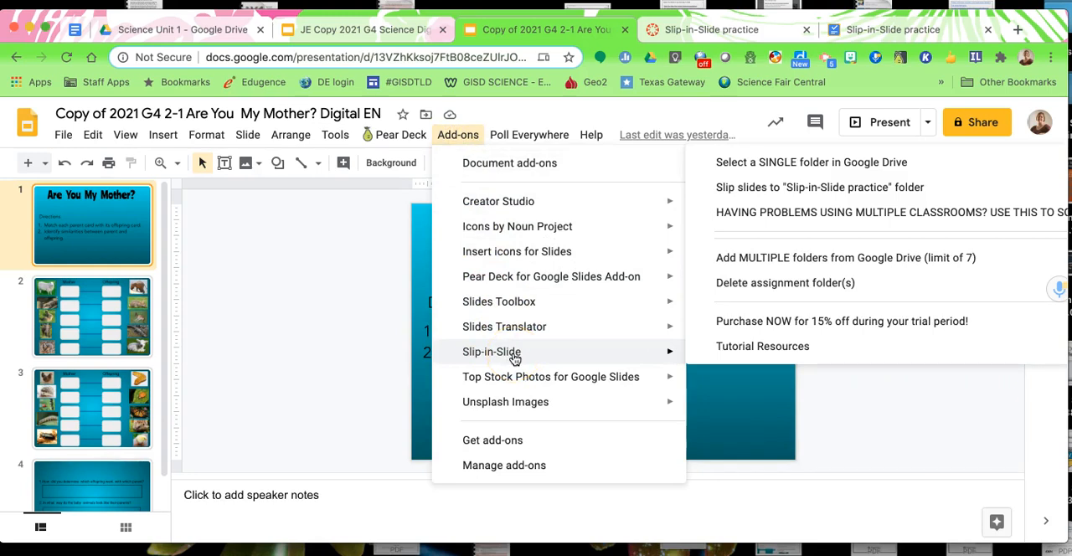
left_click(519, 359)
mouse_move(737, 276)
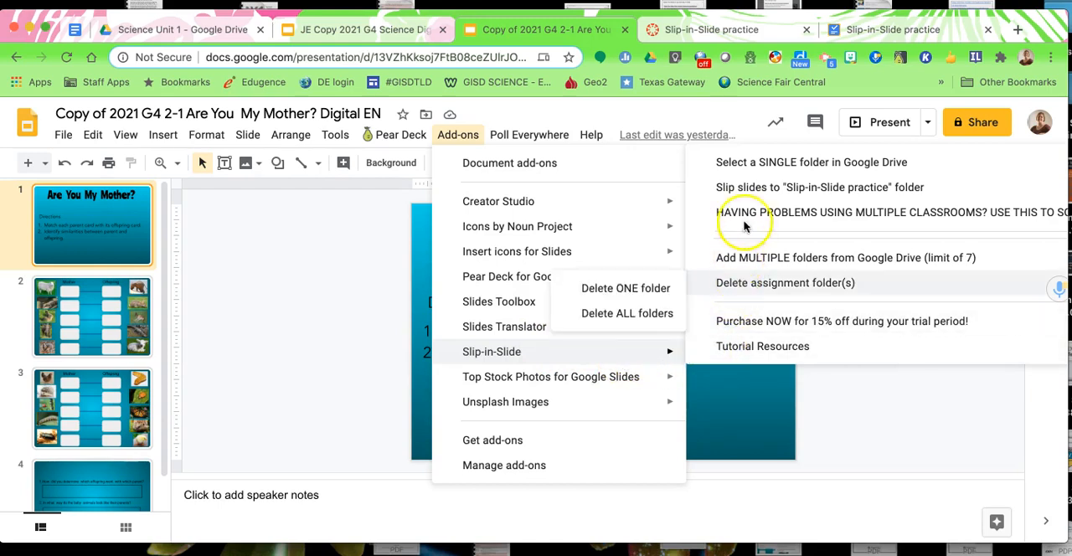
left_click(741, 167)
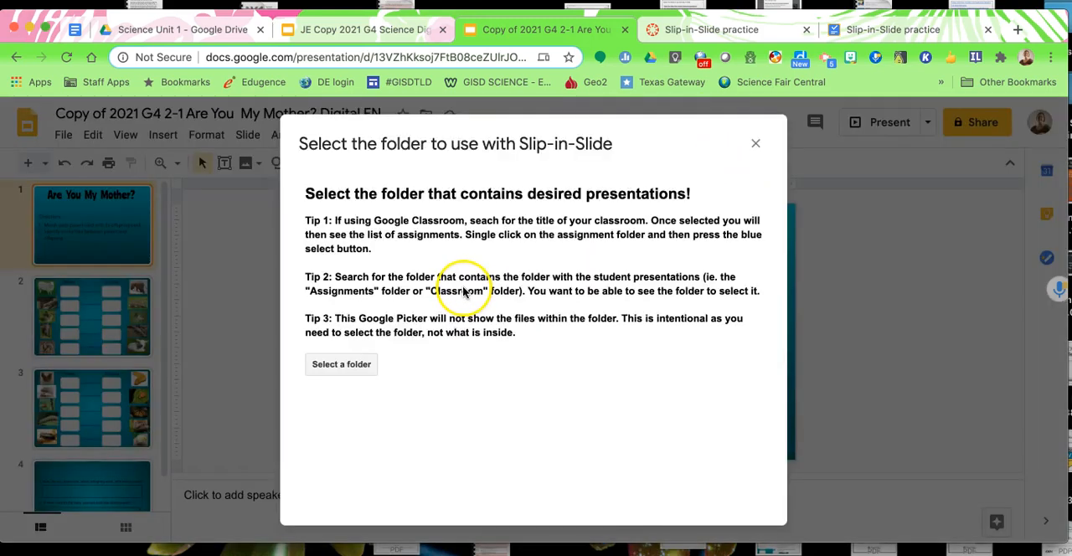
left_click(355, 366)
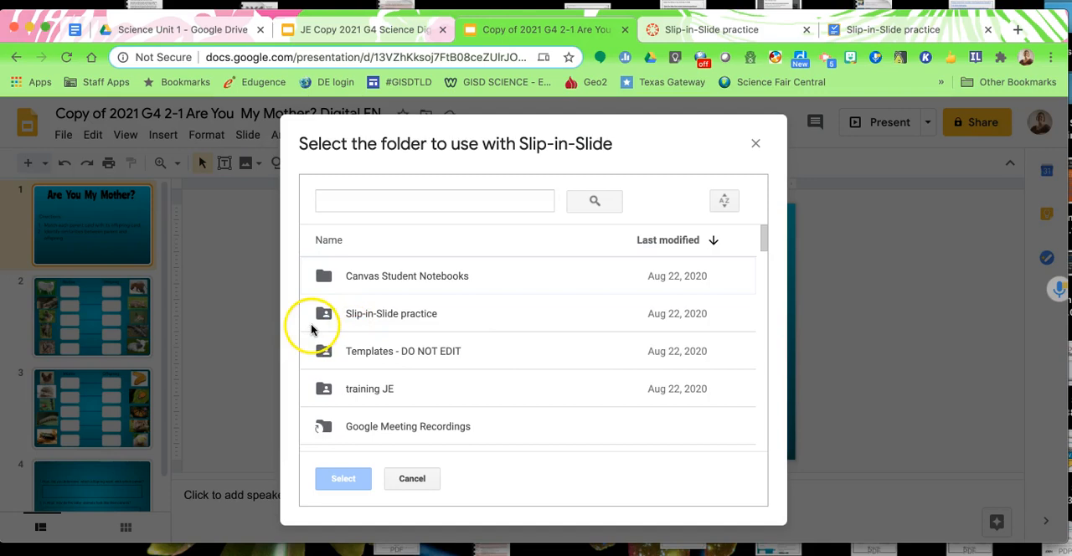
left_click(356, 316)
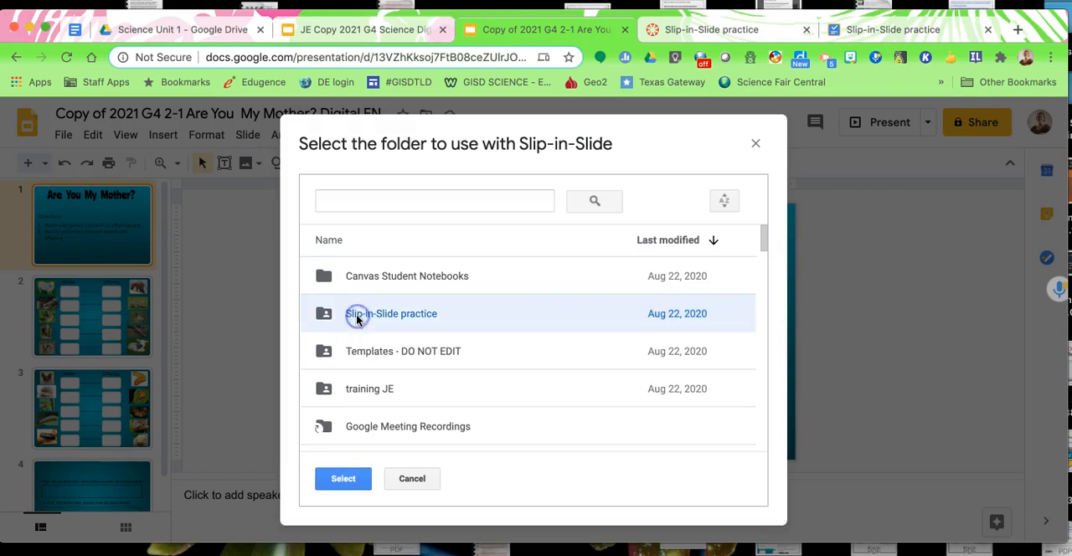
left_click(343, 480)
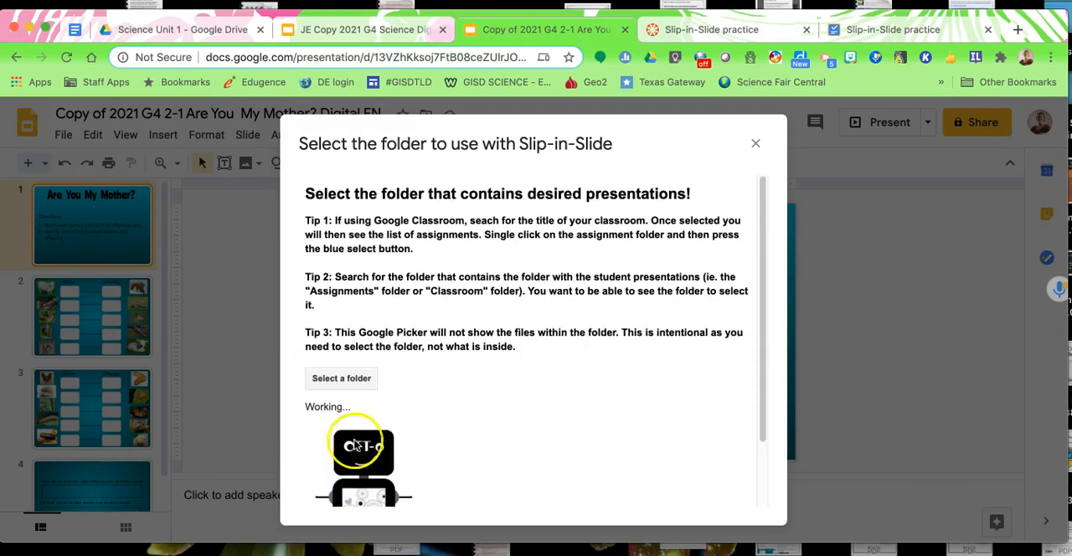
scroll(469, 397, "down", 2)
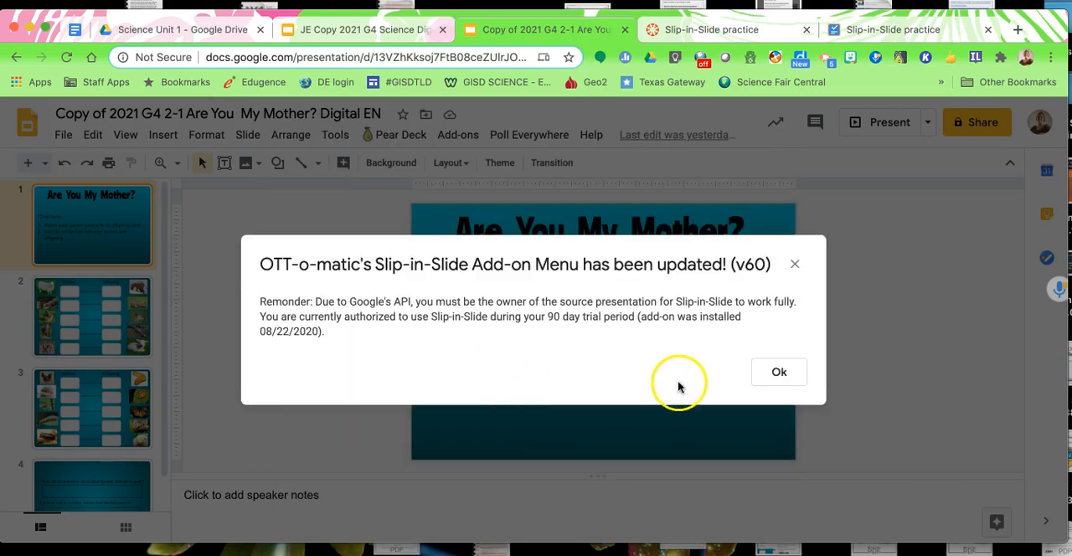
left_click(780, 374)
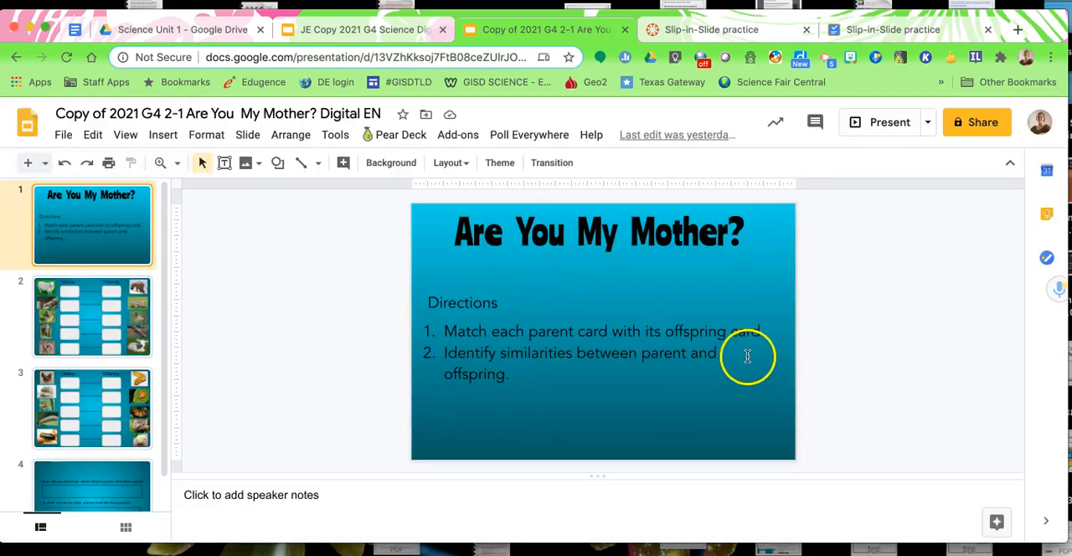
Set up Slip-in-Slide for the "Slip-in-Slide practice" folder, starting with slide #1 and ending with all remaining slides
left_click(459, 139)
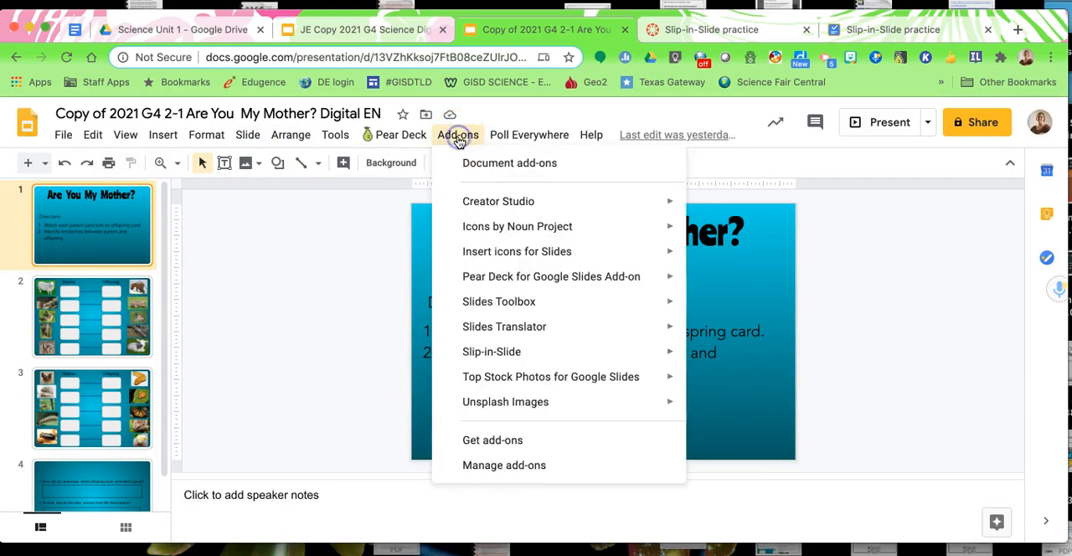
mouse_move(540, 351)
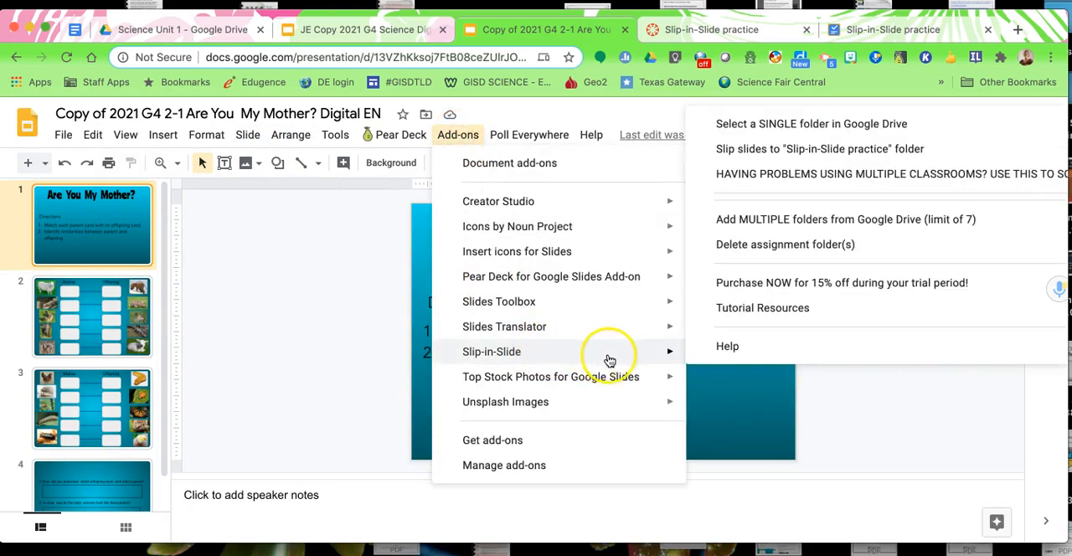
left_click(740, 151)
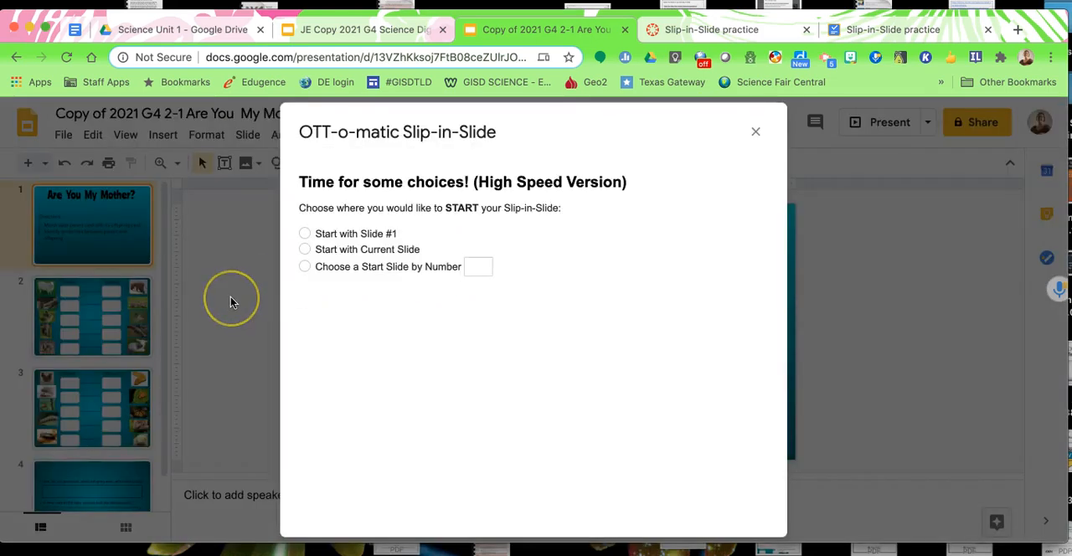
left_click(304, 234)
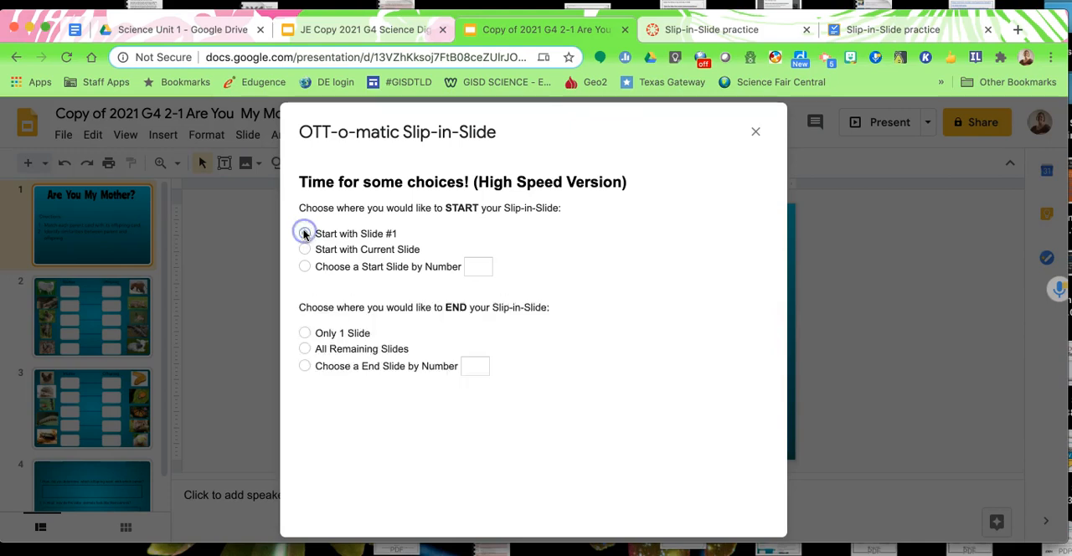
left_click(304, 349)
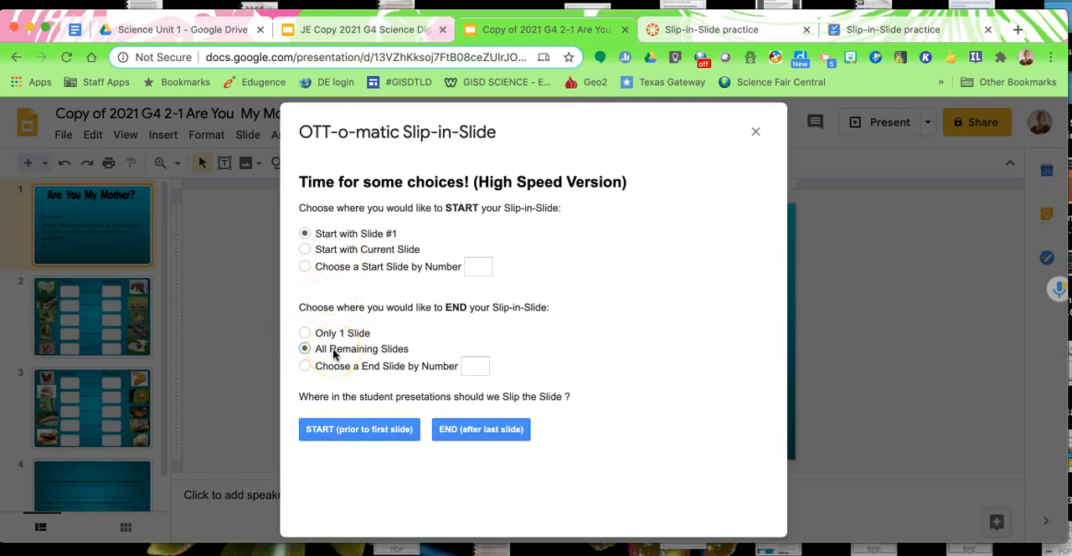
Slip the slides into the student presentations at the start, prior to the first slide, and close the results
left_click(333, 439)
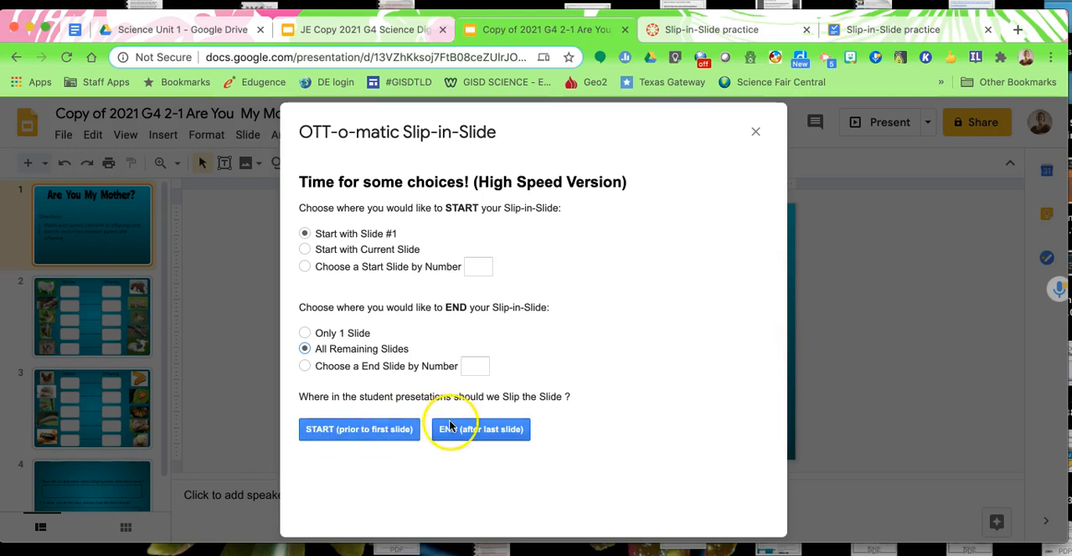
left_click(473, 432)
left_click(431, 437)
left_click(384, 440)
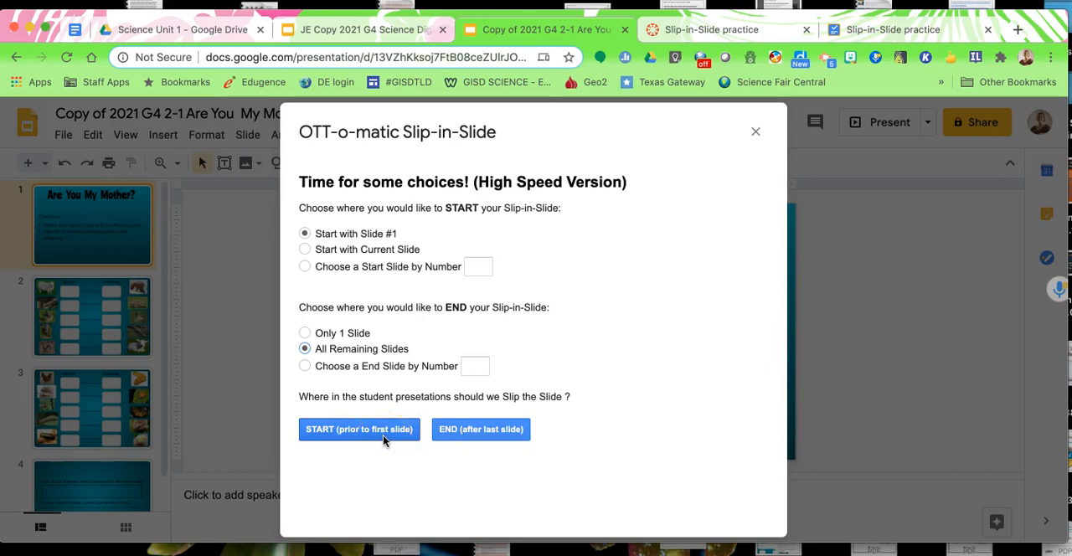
left_click(318, 433)
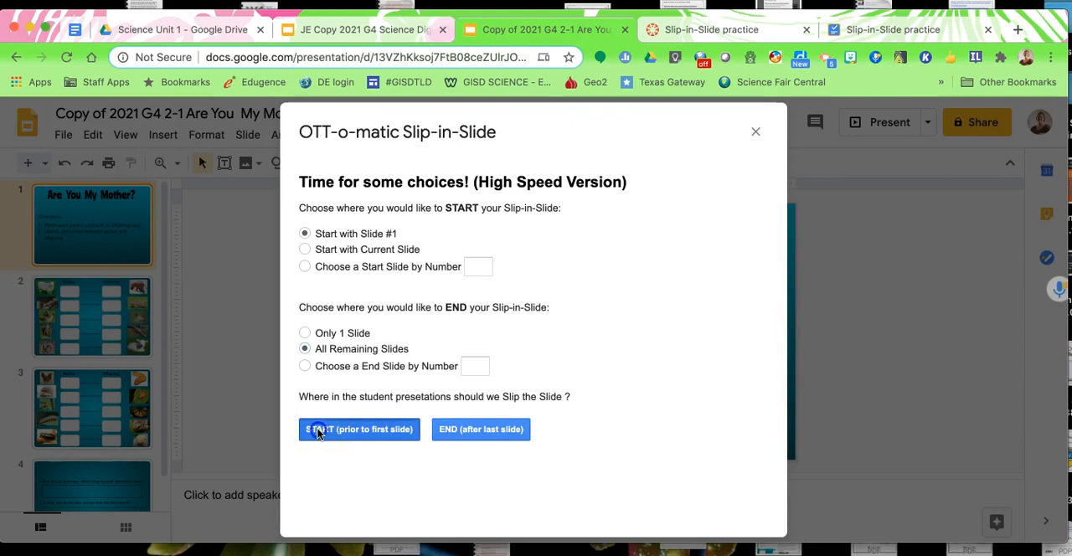
scroll(614, 381, "down", 1)
scroll(614, 381, "down", 1)
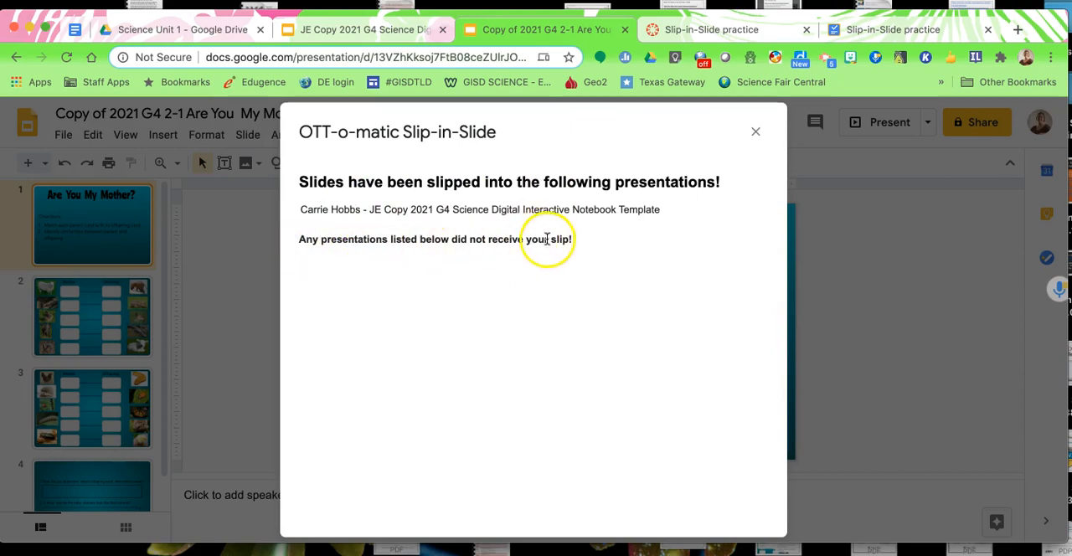
left_click(756, 132)
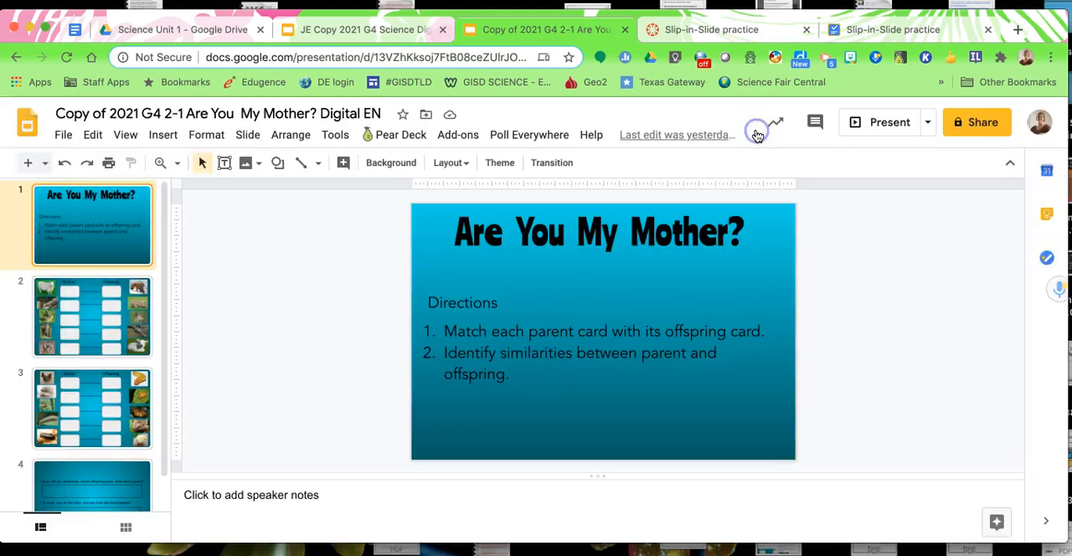
Return to the Slip-in-Slide practice assignment in Canvas and open the listed student's work
left_click(700, 32)
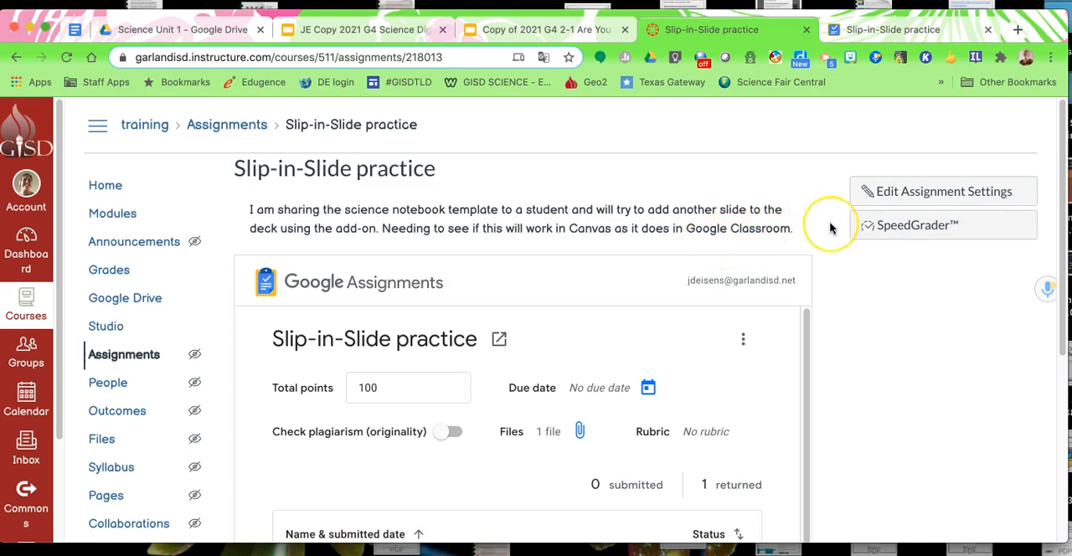
scroll(829, 228, "down", 2)
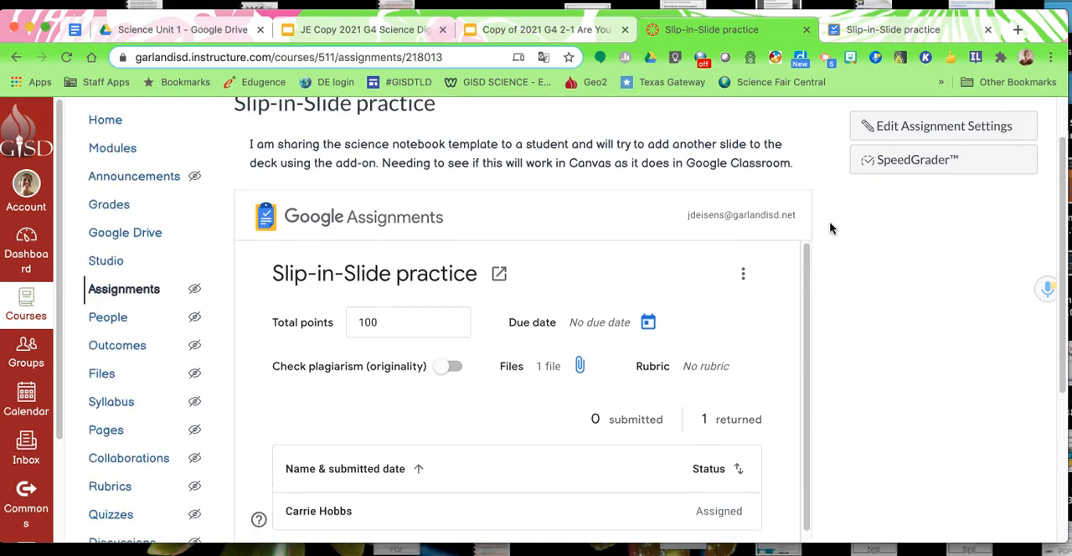
scroll(831, 228, "down", 1)
left_click(778, 304)
left_click(860, 299)
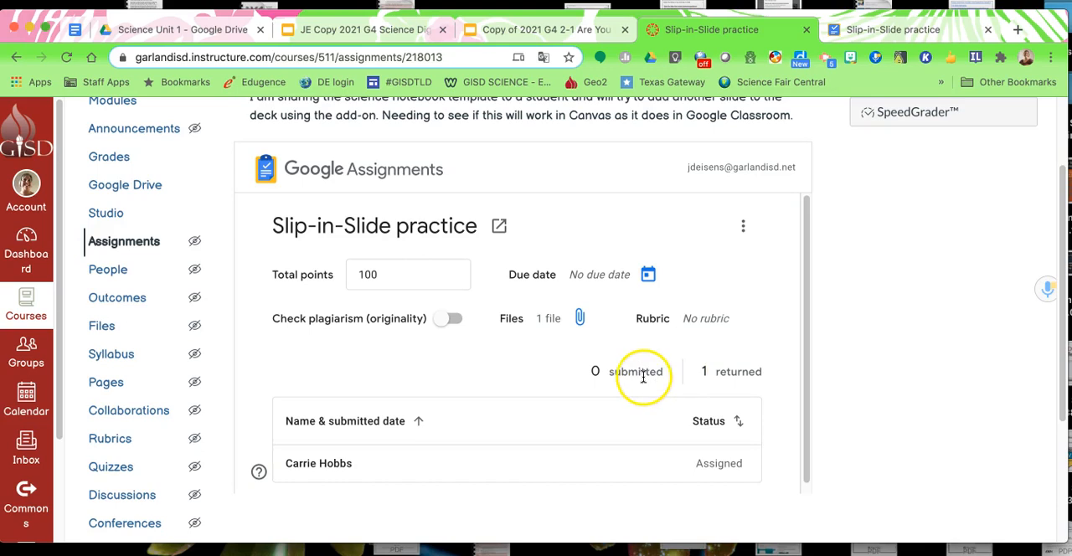
scroll(653, 373, "up", 1)
scroll(658, 366, "down", 3)
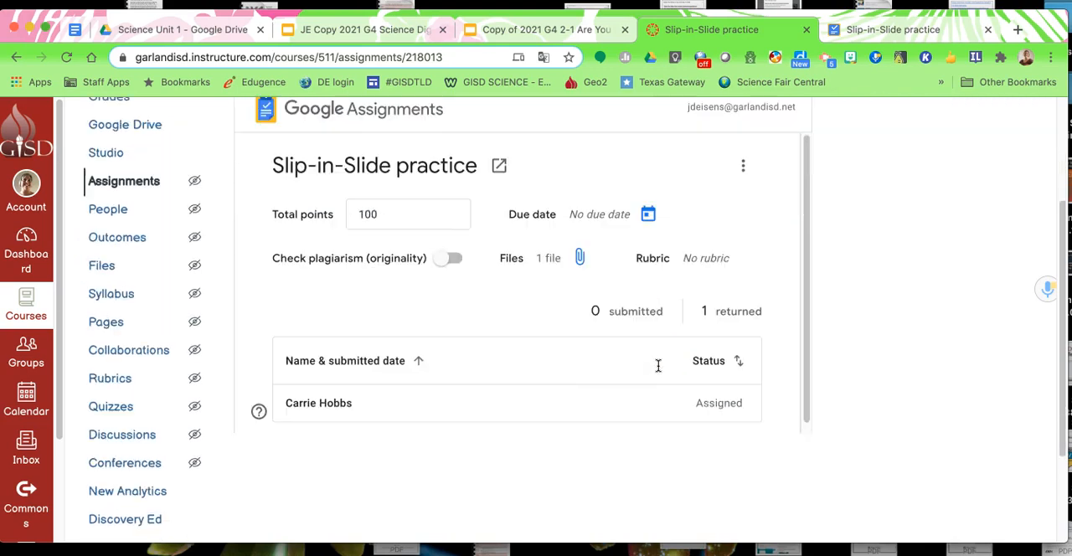
left_click(341, 407)
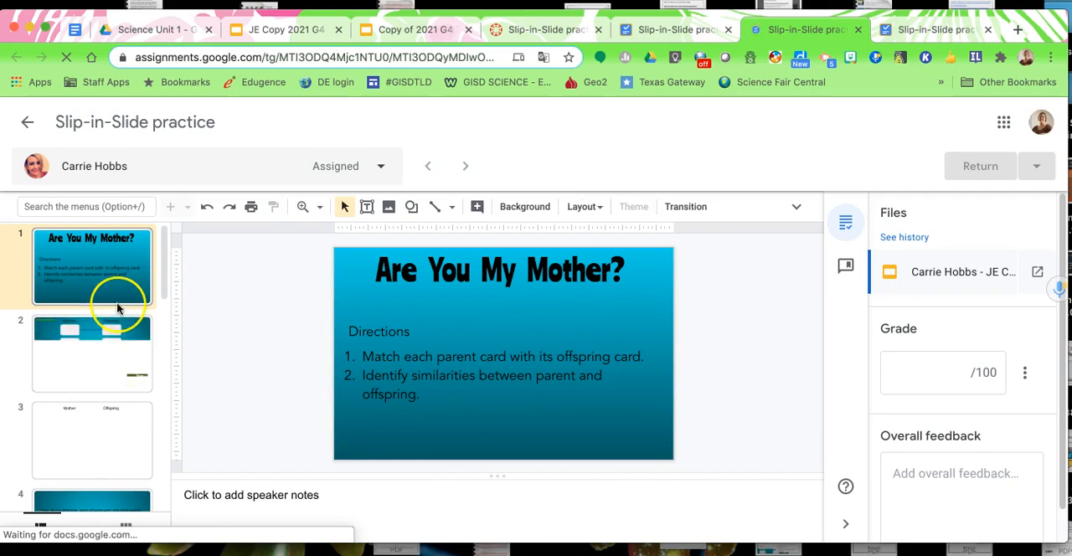
Check the opening slides of the student's notebook for the slipped-in Are You My Mother? slides
scroll(117, 343, "down", 3)
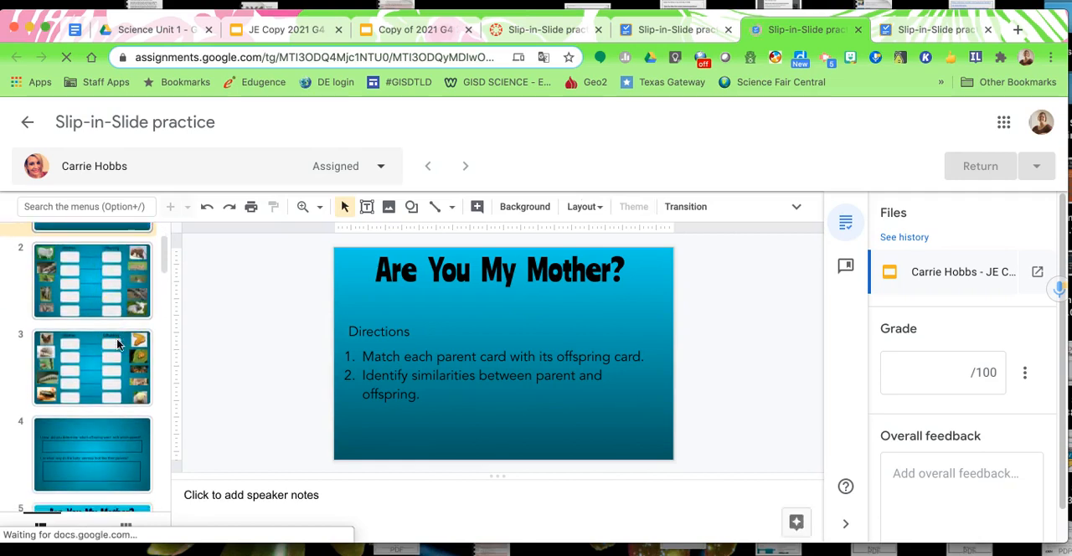
scroll(117, 348, "down", 1)
left_click(112, 384)
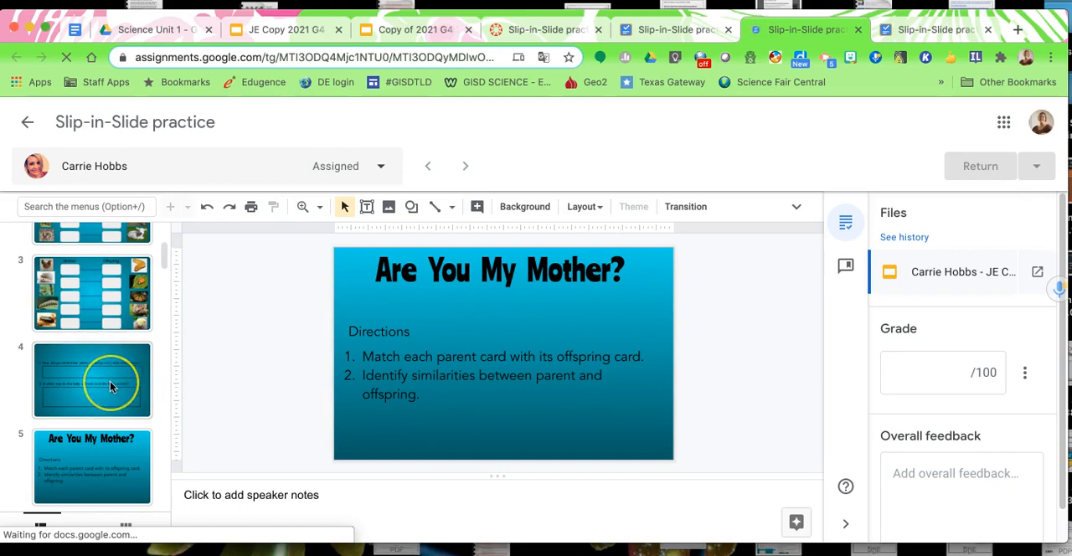